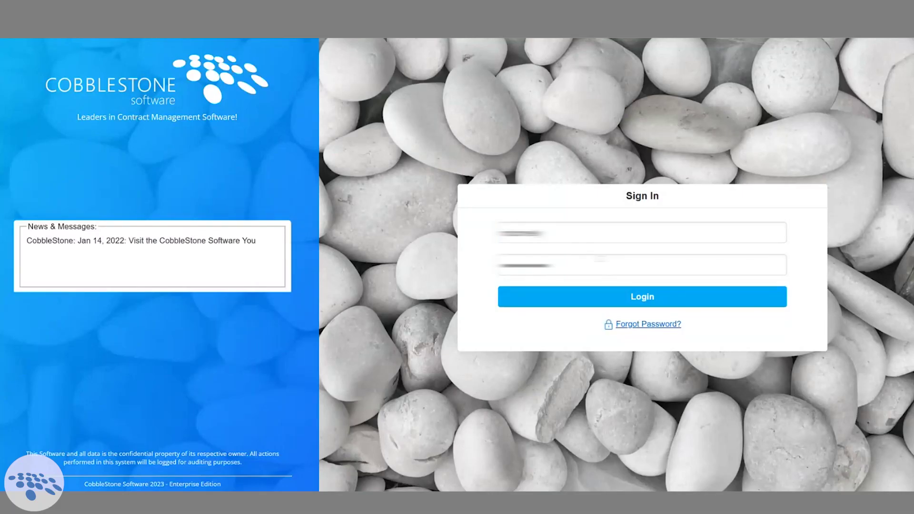
Step: Log in to CobbleStone and land on the Contracts KPI graphical dashboard
click(590, 267)
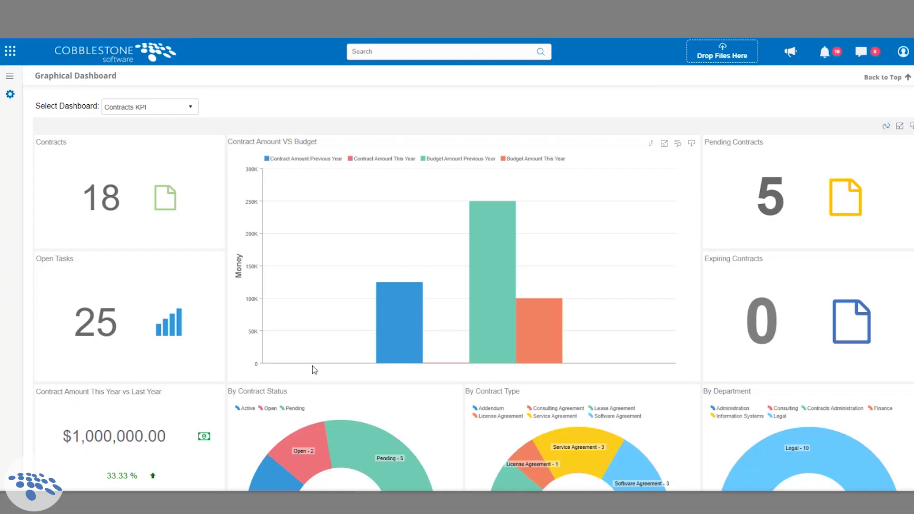
scroll(441, 368, down, 2)
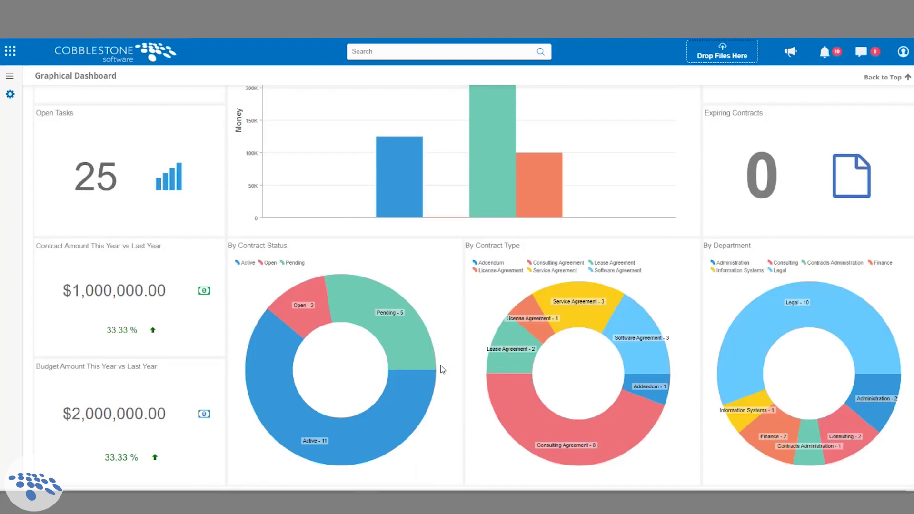
scroll(441, 368, down, 1)
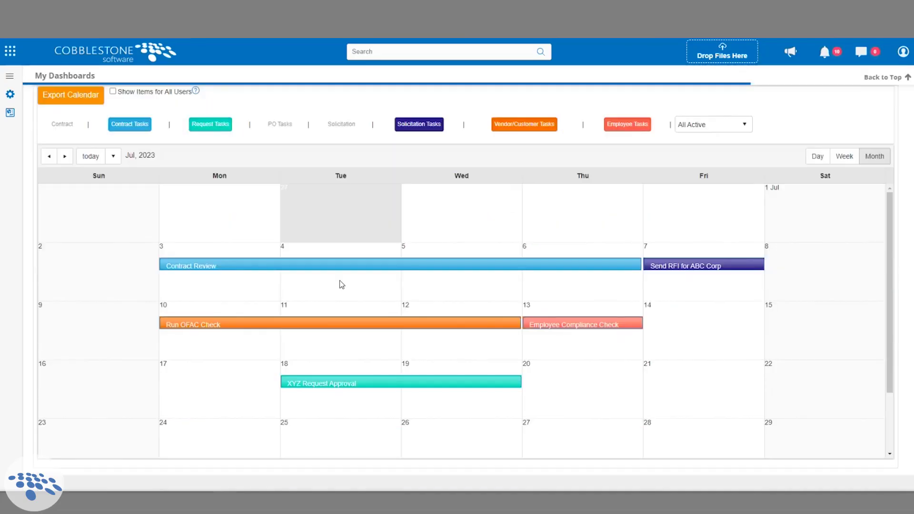
scroll(339, 284, down, 2)
scroll(339, 284, up, 2)
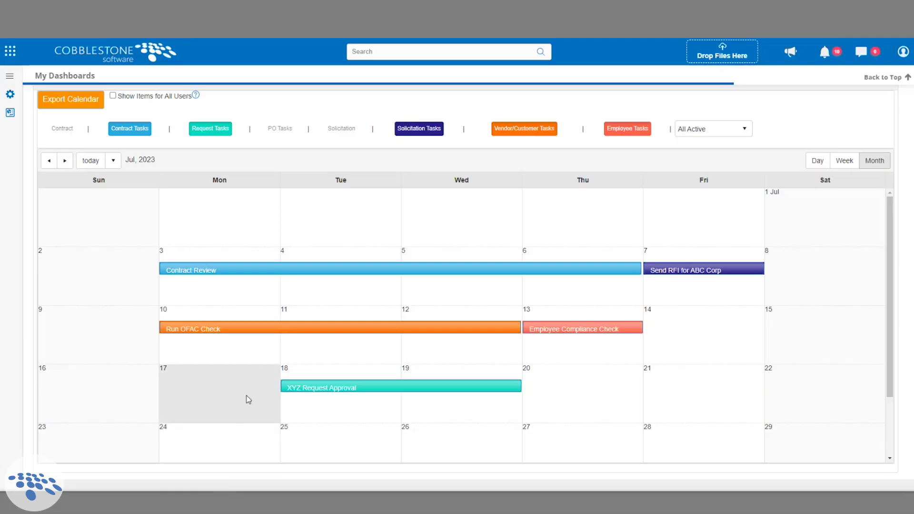
mouse_move(302, 270)
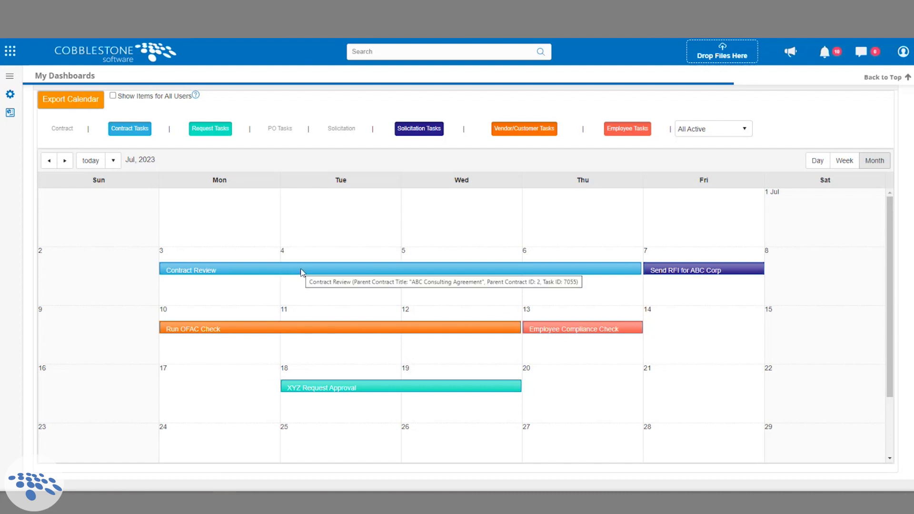
click(301, 272)
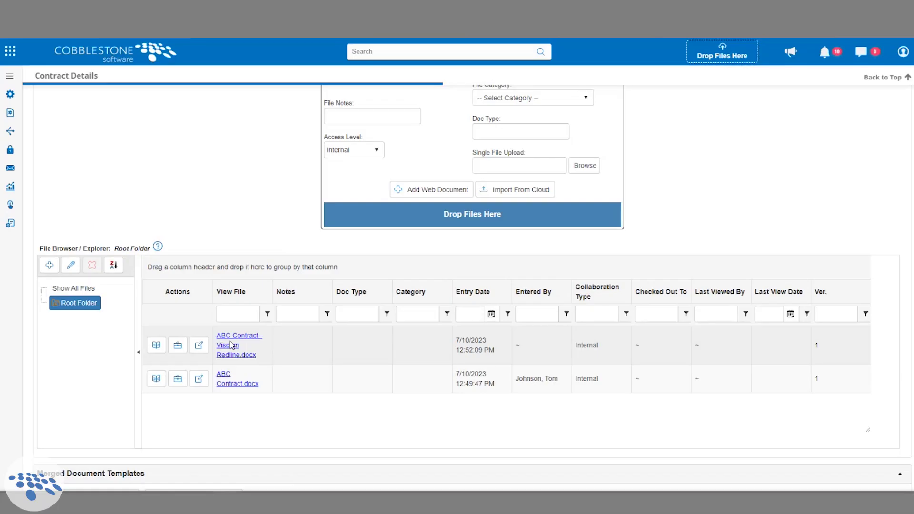
Step: Strike section 3, Evaluation Trial License, as a tracked deletion and add two blank lines
click(200, 345)
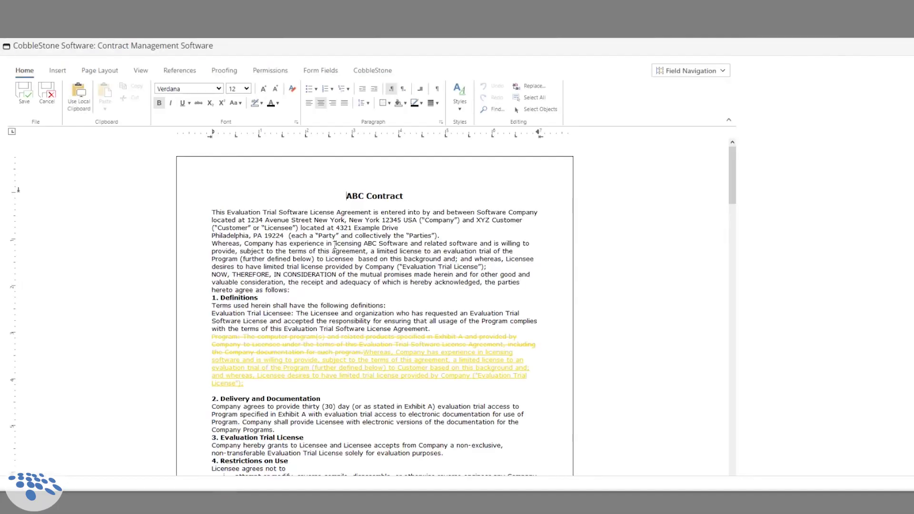
scroll(334, 245, down, 3)
scroll(412, 279, down, 3)
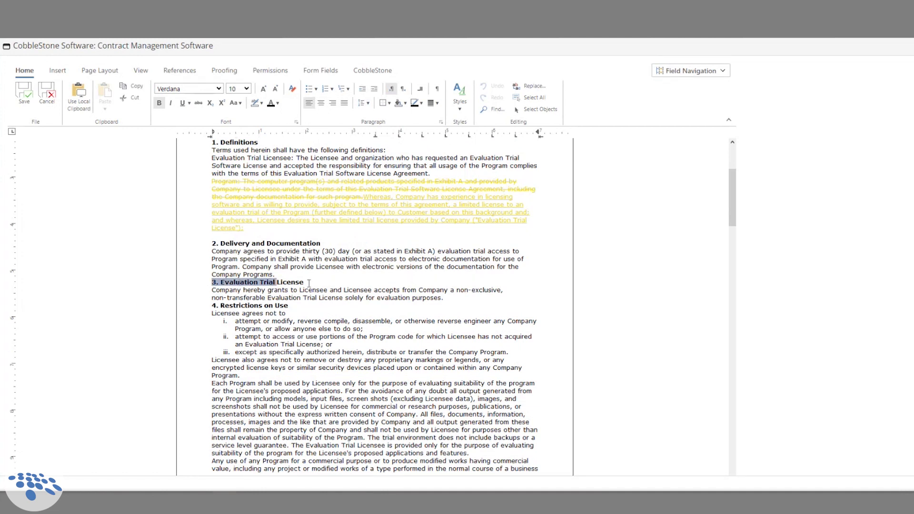
drag(308, 283, 454, 299)
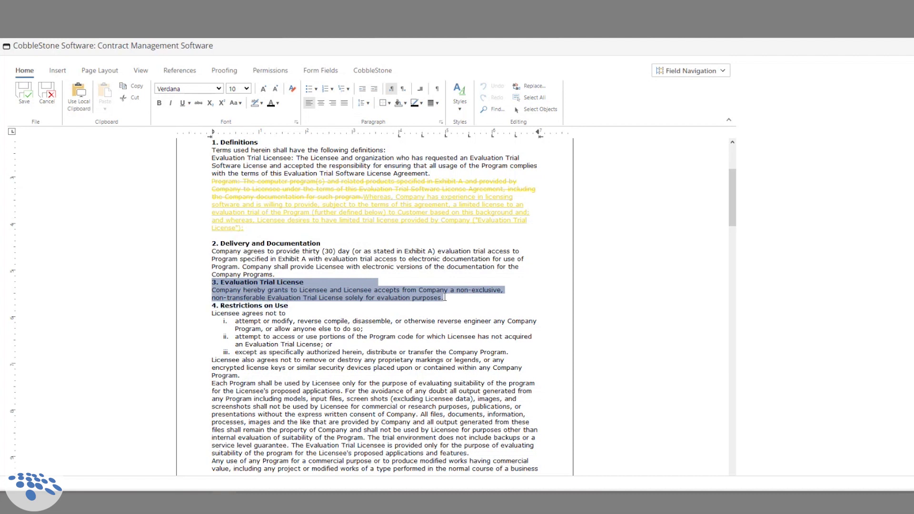
key(Delete)
key(Return)
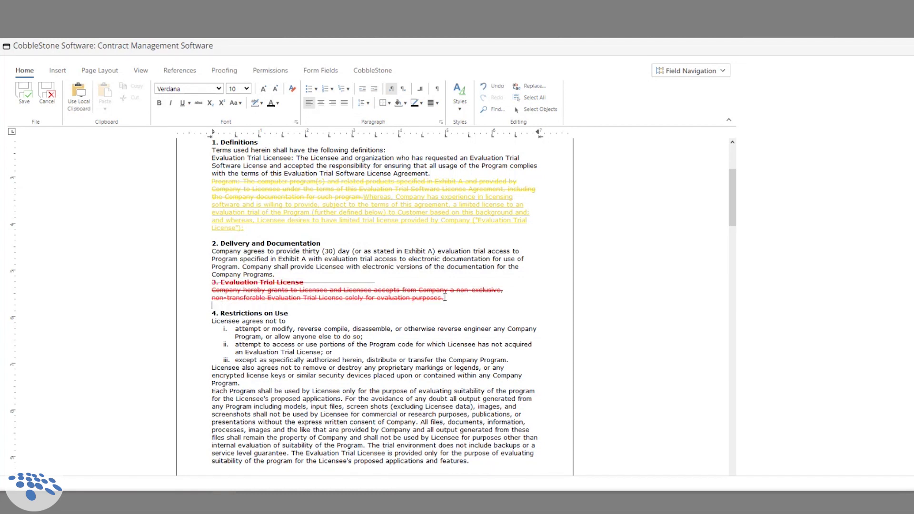
key(Return)
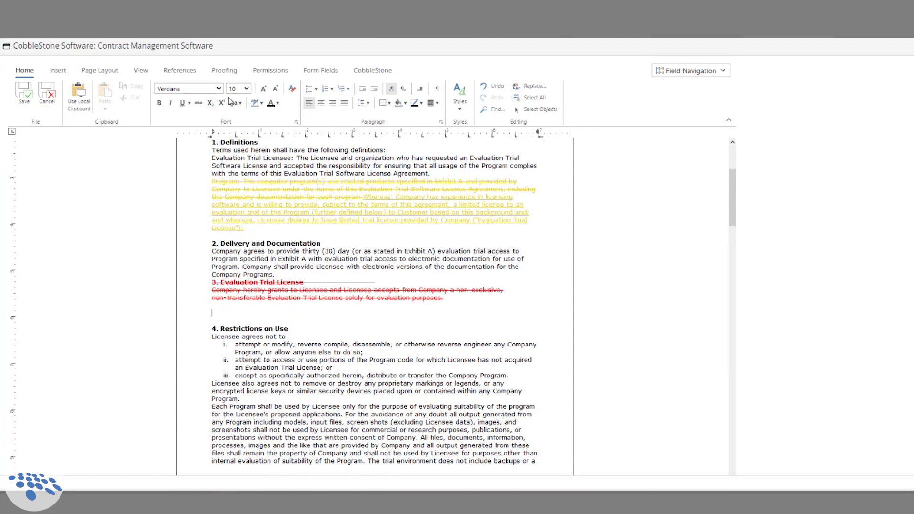
Step: Bring up the CobbleStone Clause Library picker from the ribbon
click(368, 72)
click(31, 94)
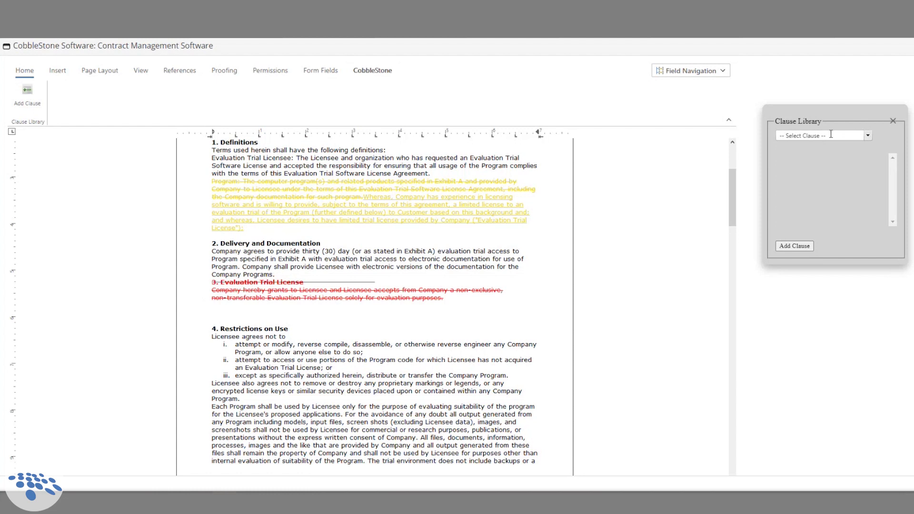
Step: Insert the Intellectual Property clause from the library as a tracked addition below section 3
click(830, 135)
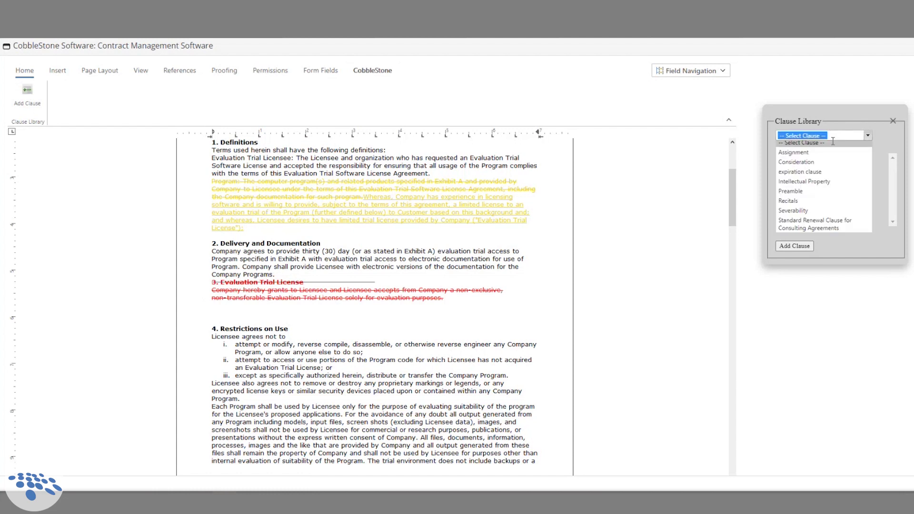
click(799, 180)
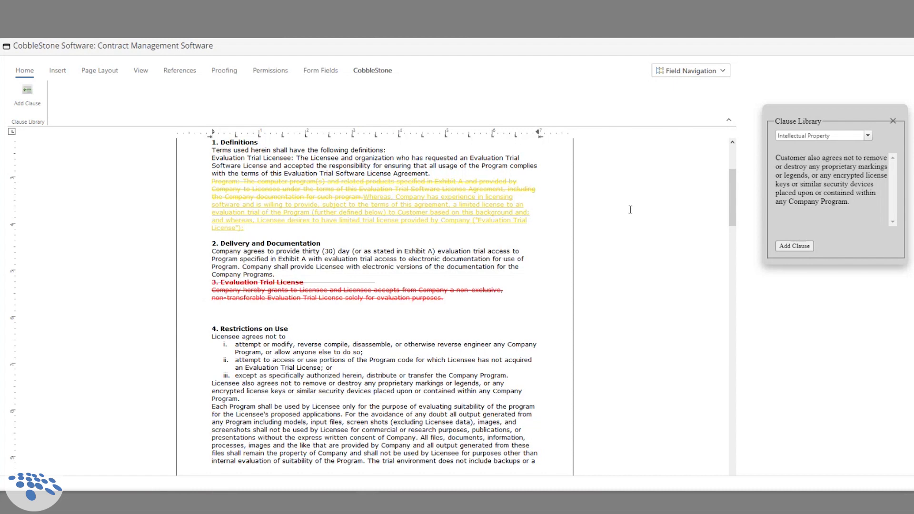
click(793, 246)
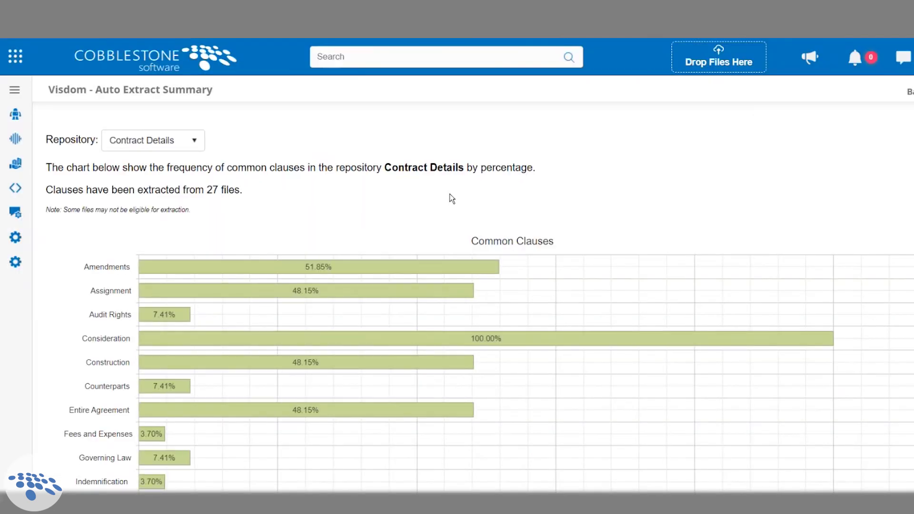
scroll(450, 198, down, 2)
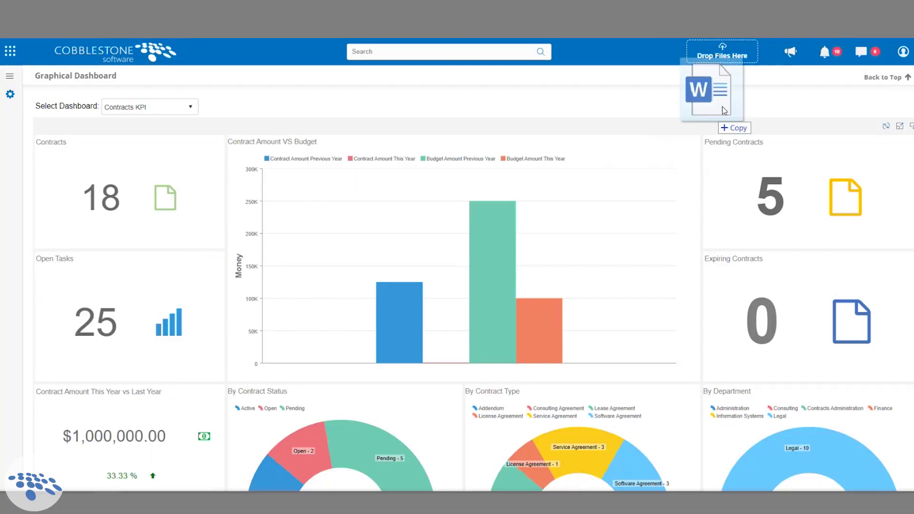
Step: Upload the ABC Contract Word file and create its record as a License Agreement, continuing to add it
drag(721, 106, 721, 54)
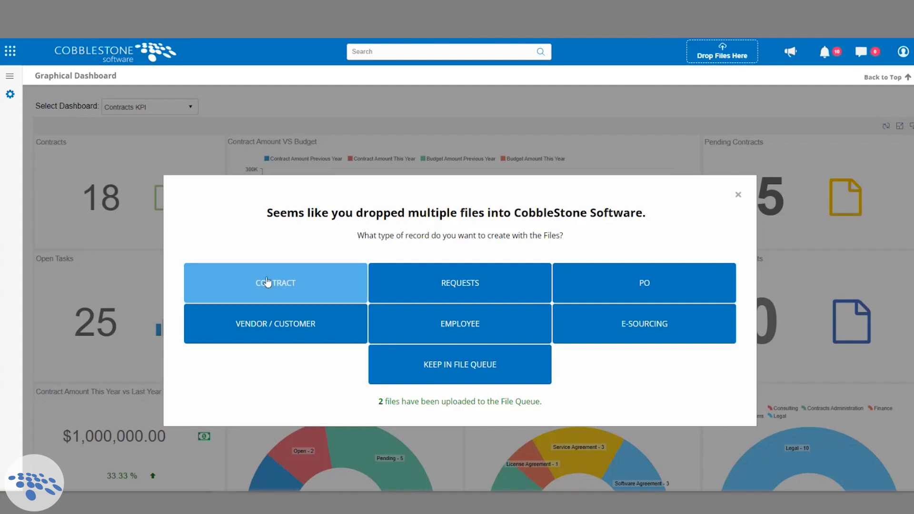
click(268, 282)
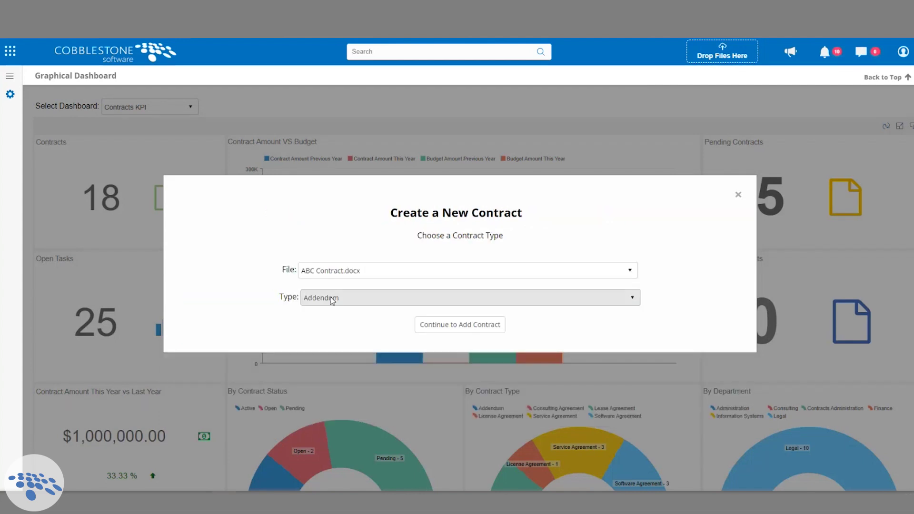
click(332, 298)
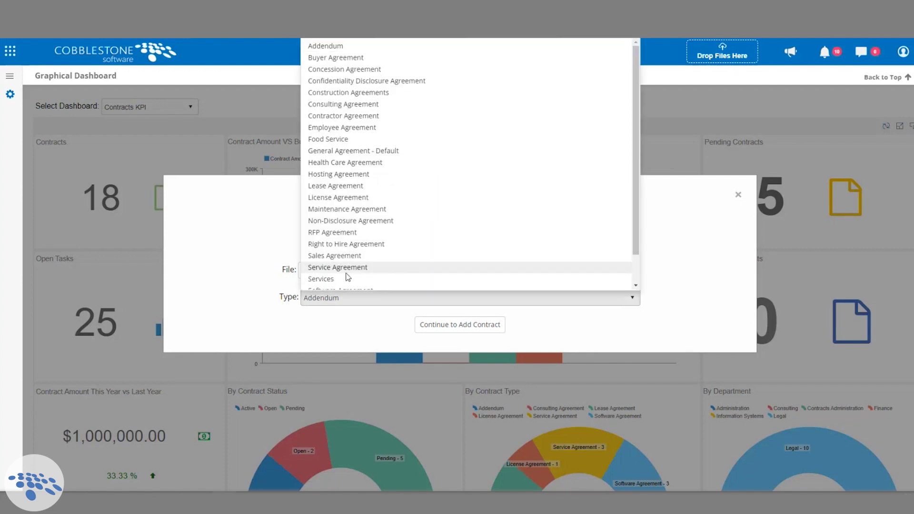
click(338, 197)
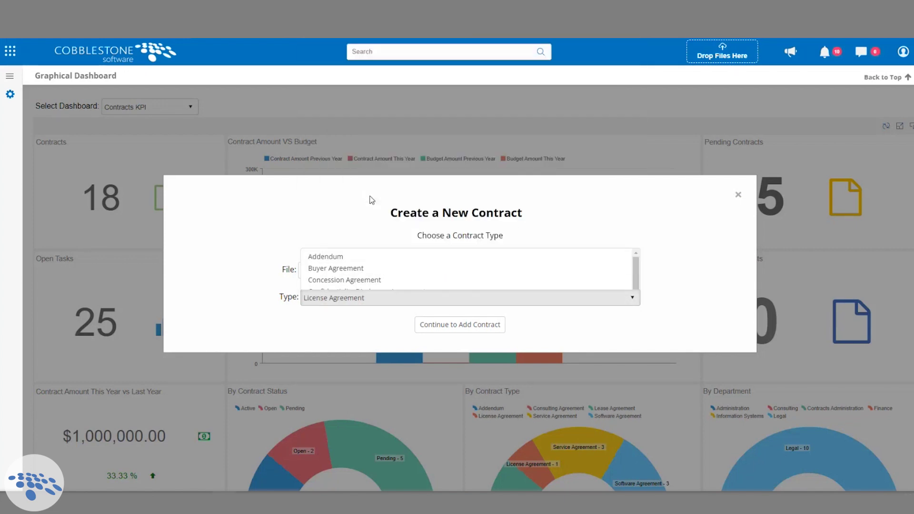
click(461, 324)
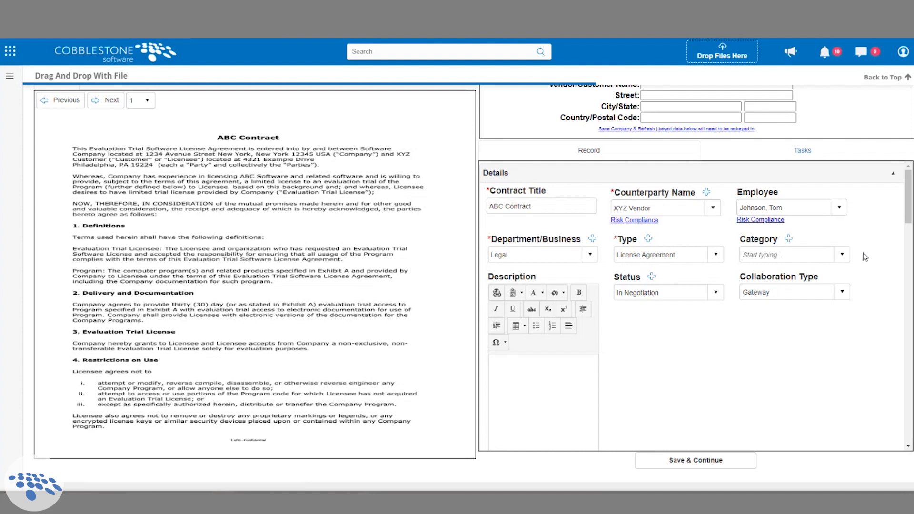
scroll(863, 252, down, 8)
scroll(863, 253, up, 2)
scroll(862, 253, up, 2)
scroll(862, 252, up, 5)
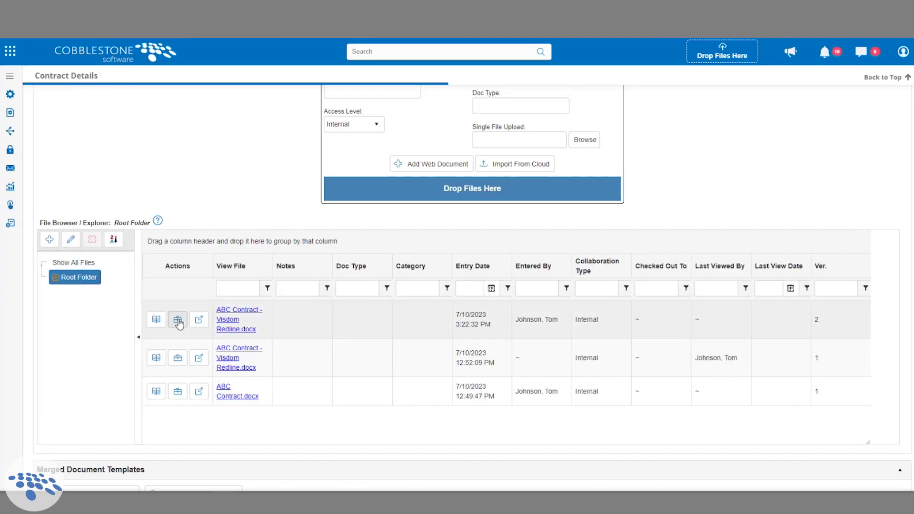
click(178, 319)
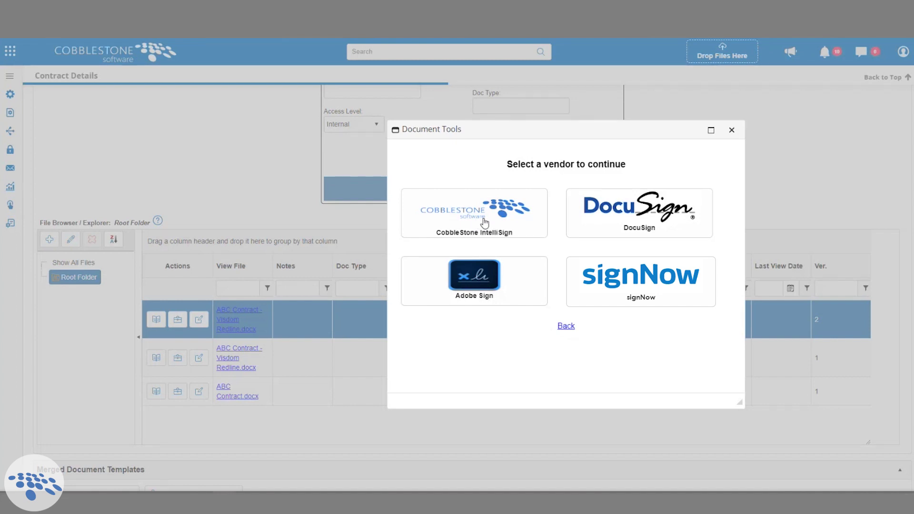
click(484, 220)
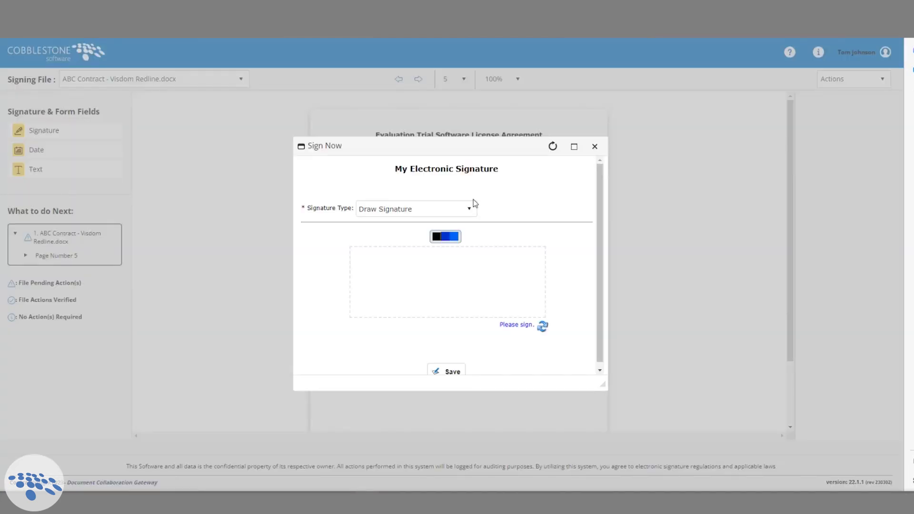
click(414, 209)
click(401, 228)
click(373, 237)
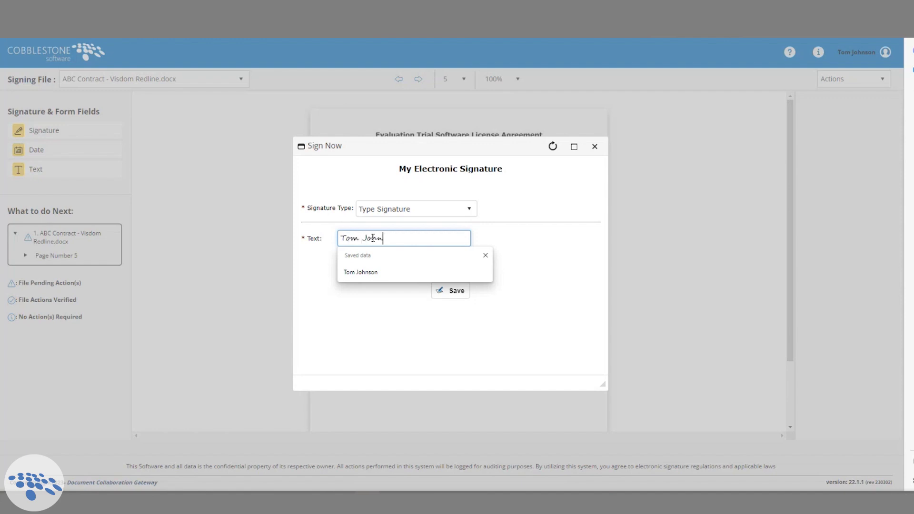
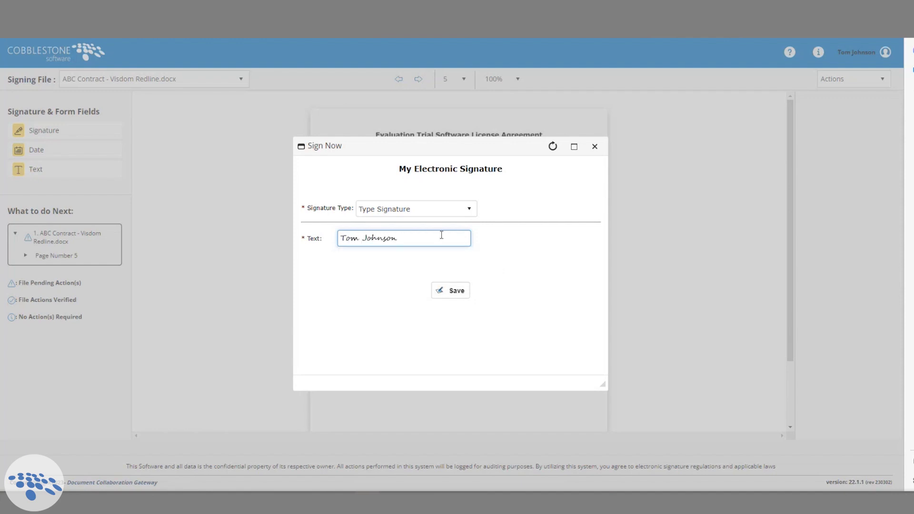
click(450, 291)
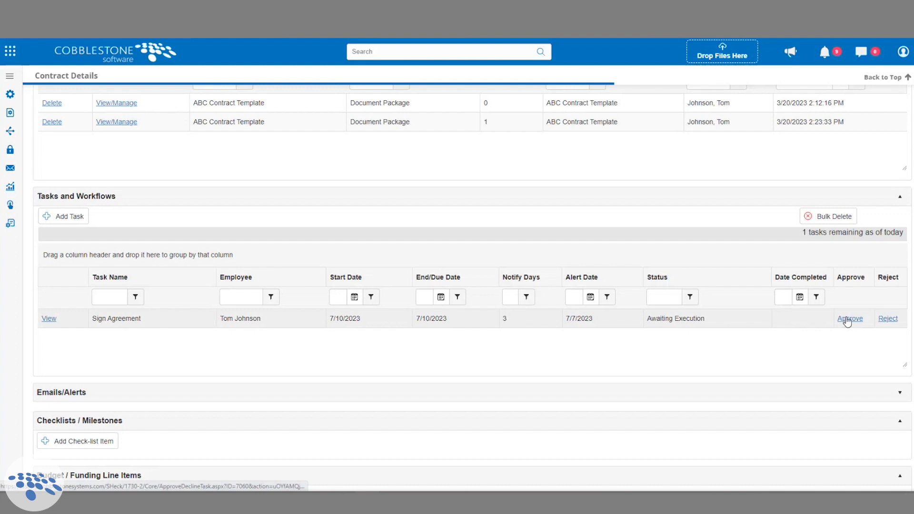
Step: Approve and confirm the Sign Agreement task so it shows Task Complete dated 7/10/2023
click(848, 320)
click(511, 66)
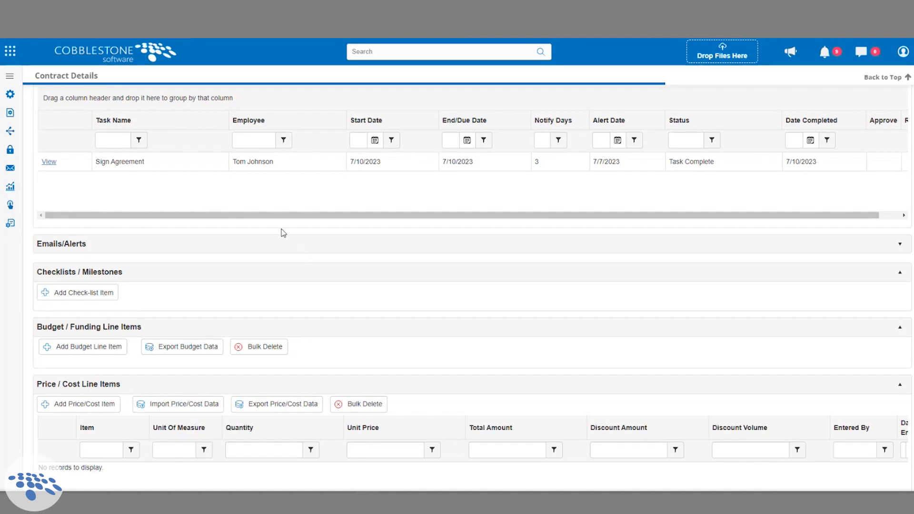
click(392, 52)
text(operations)
Step: Run the quick search for 'operations', then go to Find/Search Contracts under Simple Searches
key(Return)
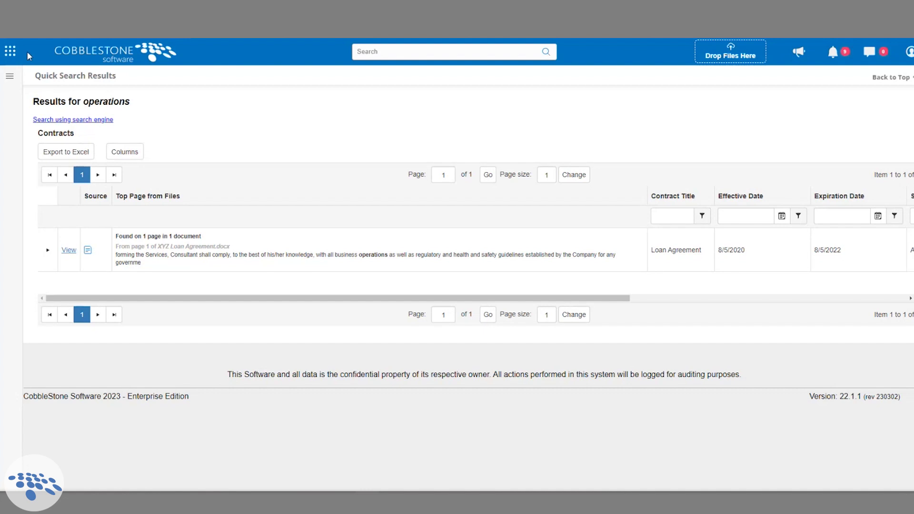
click(11, 51)
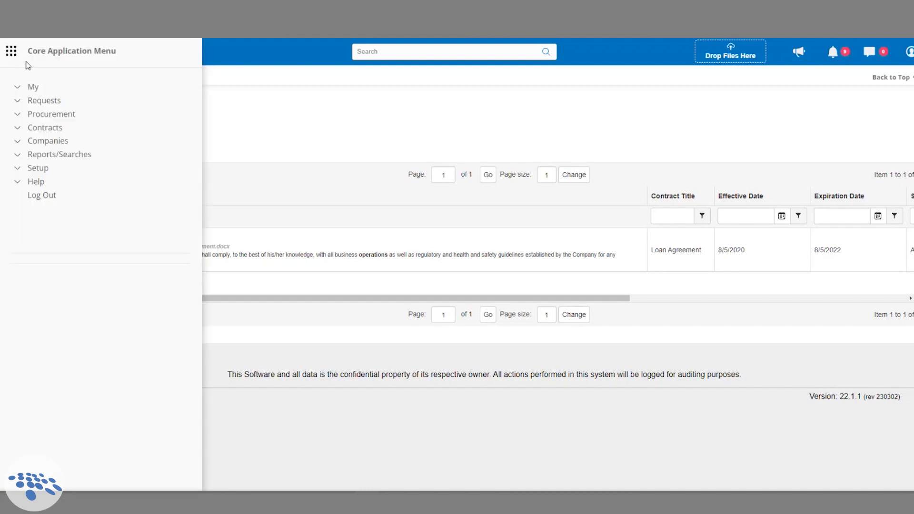
click(59, 154)
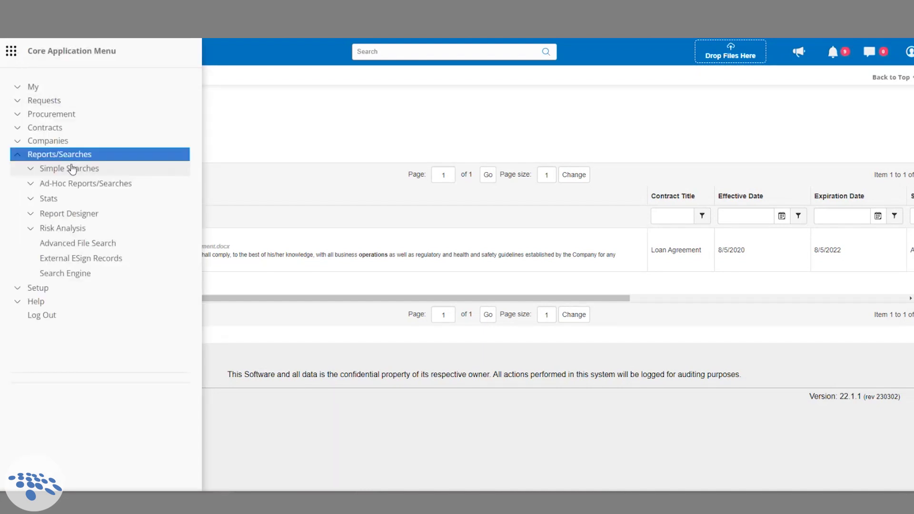
click(82, 183)
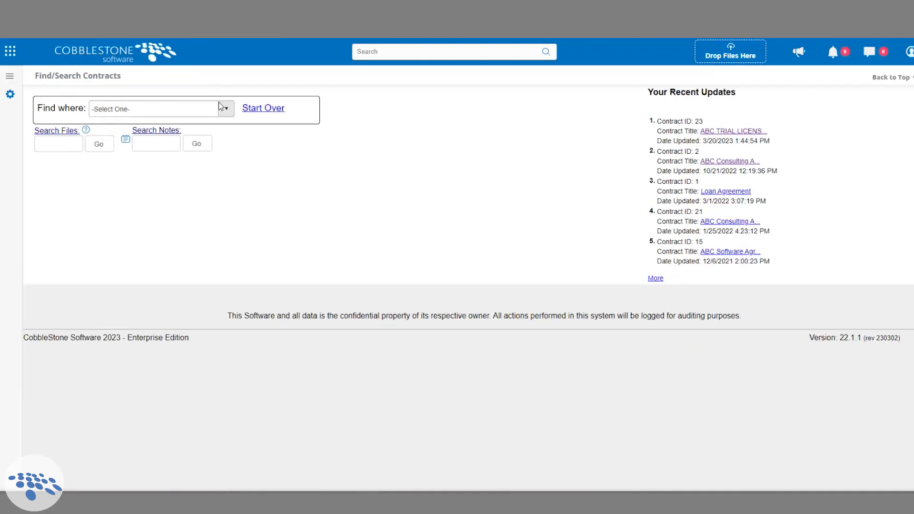
Step: Search contracts where Counterparty Name equals ABC Company, returning seven contracts
click(222, 108)
click(135, 196)
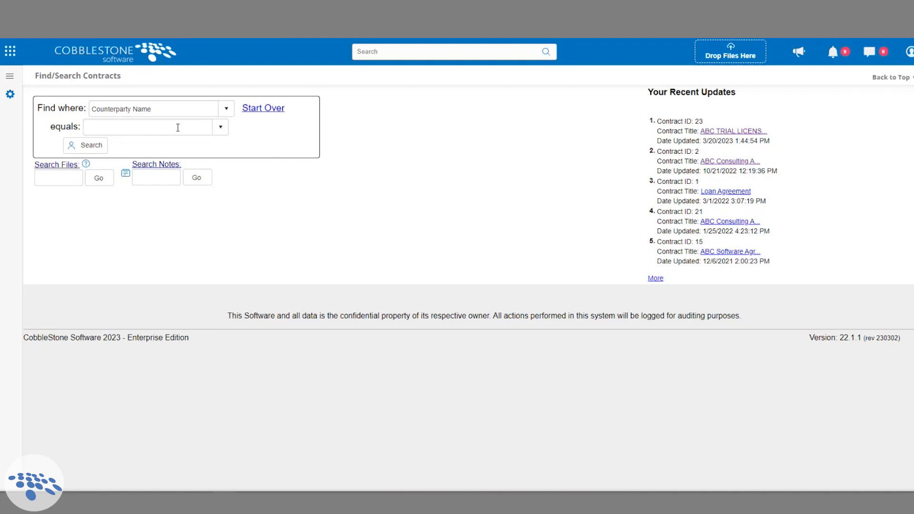
click(178, 127)
click(114, 158)
click(85, 144)
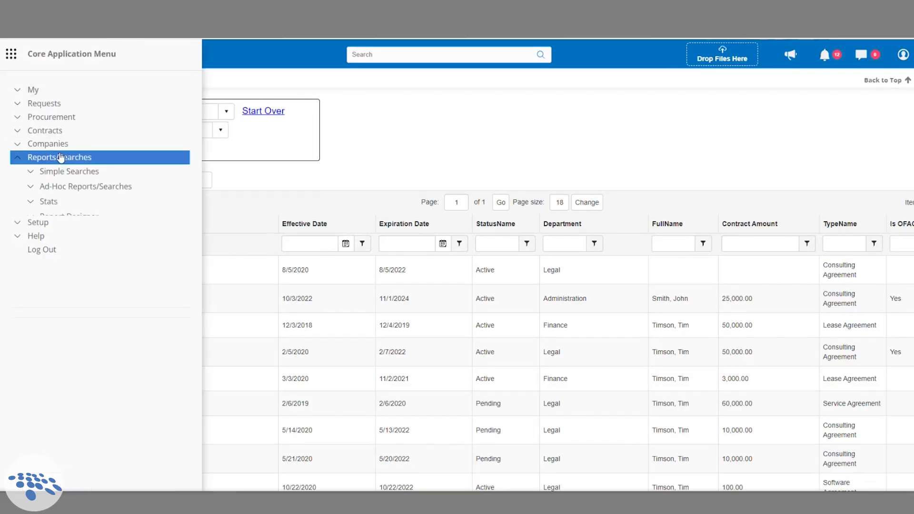
Step: Run the 1K Contracts report from My Ad-Hoc Reports, listing thirteen contracts
click(84, 172)
click(98, 217)
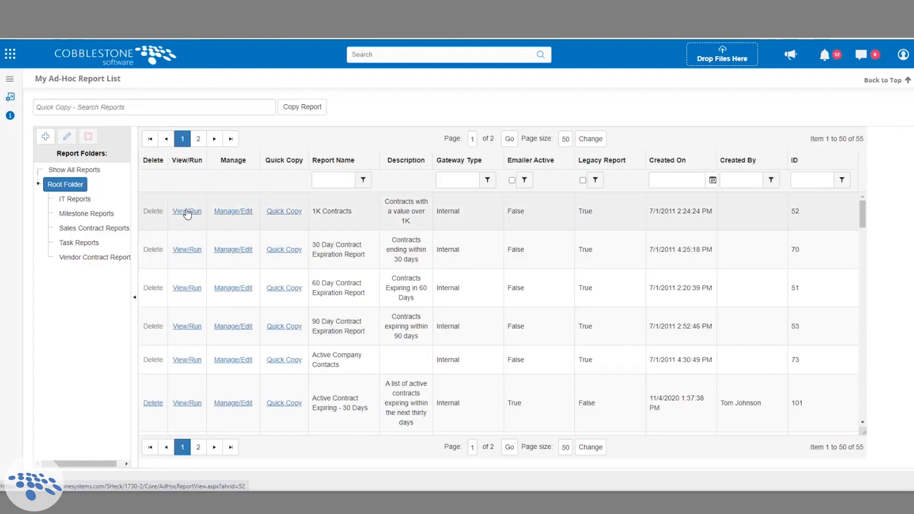
click(187, 211)
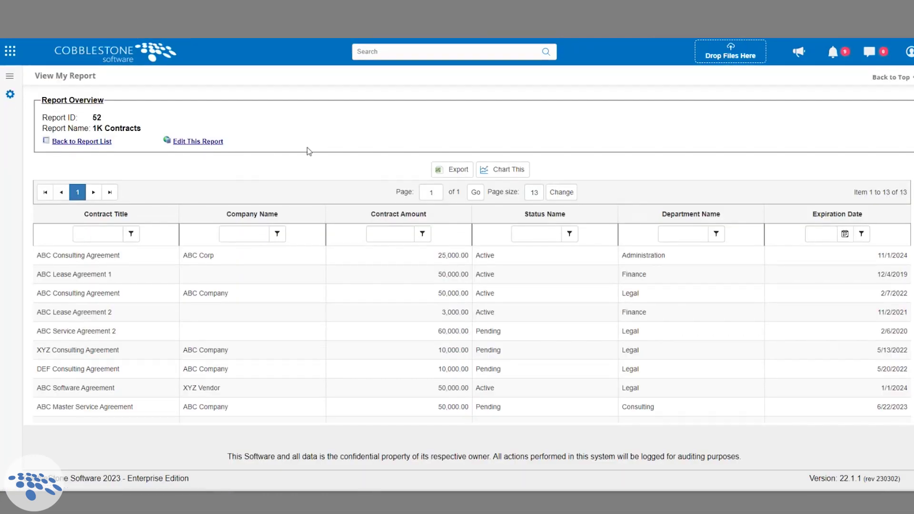
Step: Edit the report's Email Schedule with a start date and recurring set to Yes
click(198, 141)
click(421, 105)
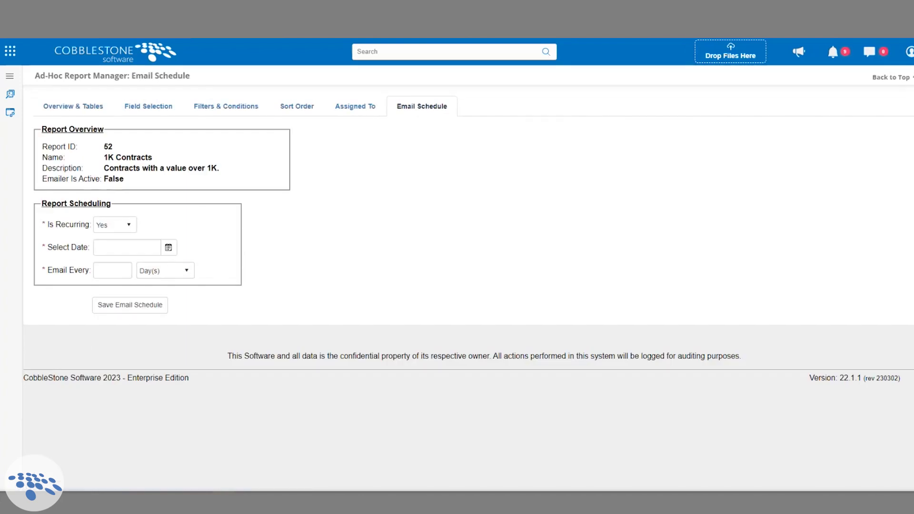
click(169, 247)
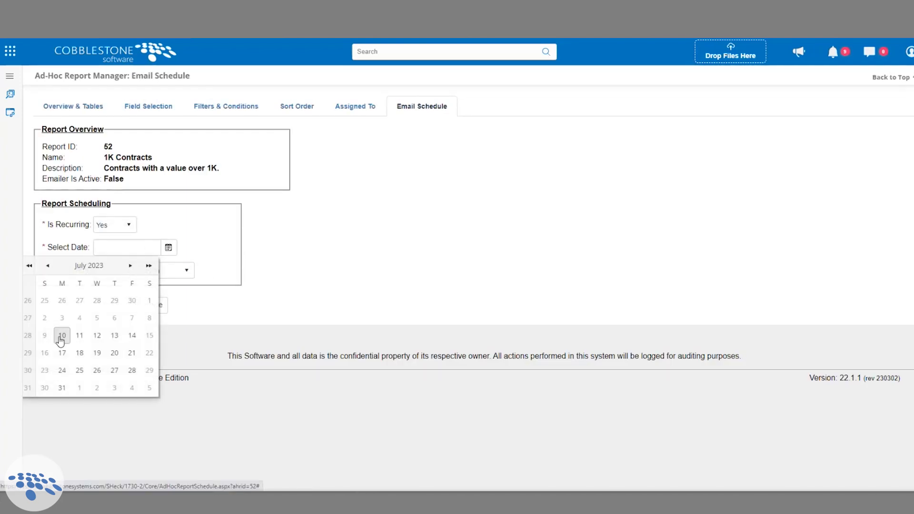